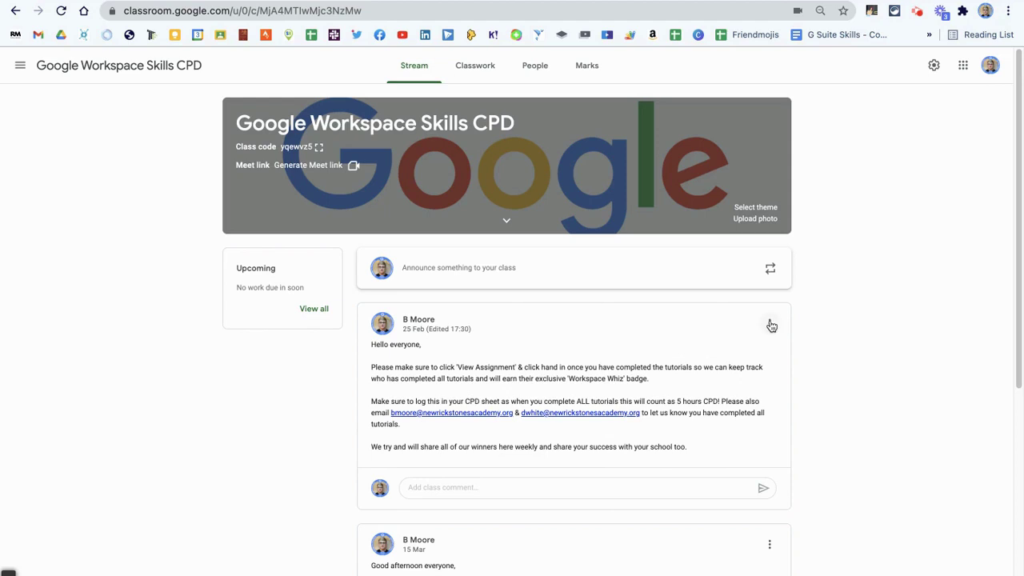
Edit the first announcement and make its 'Make sure to log this…' CPD-sheet paragraph a bullet point.
click(771, 330)
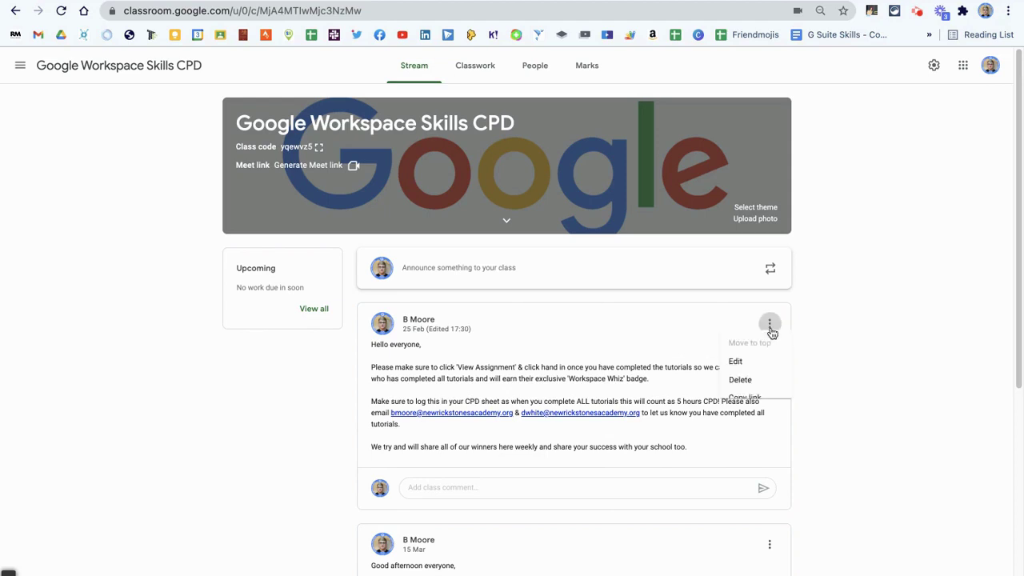
click(735, 368)
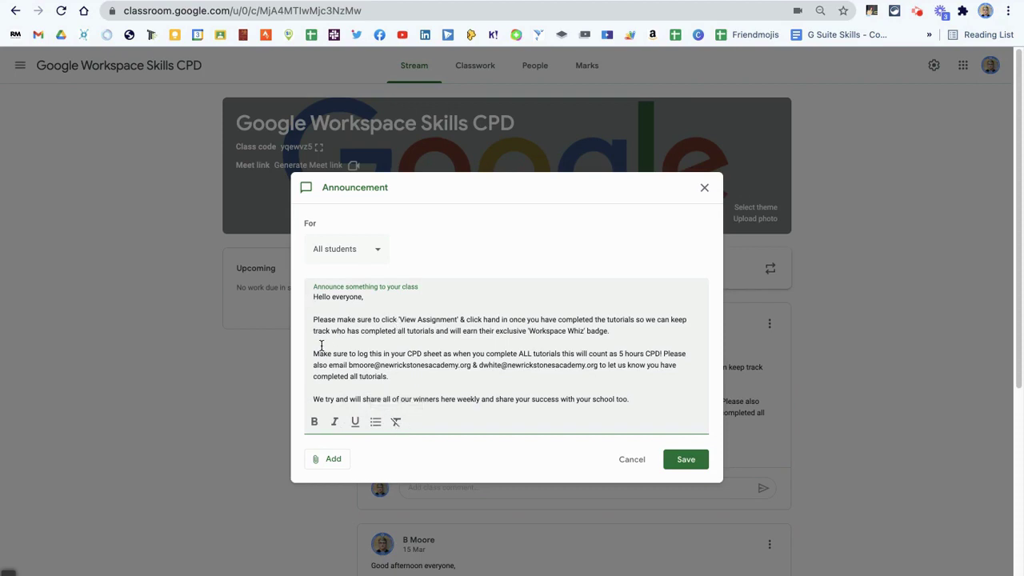
drag(315, 352, 390, 377)
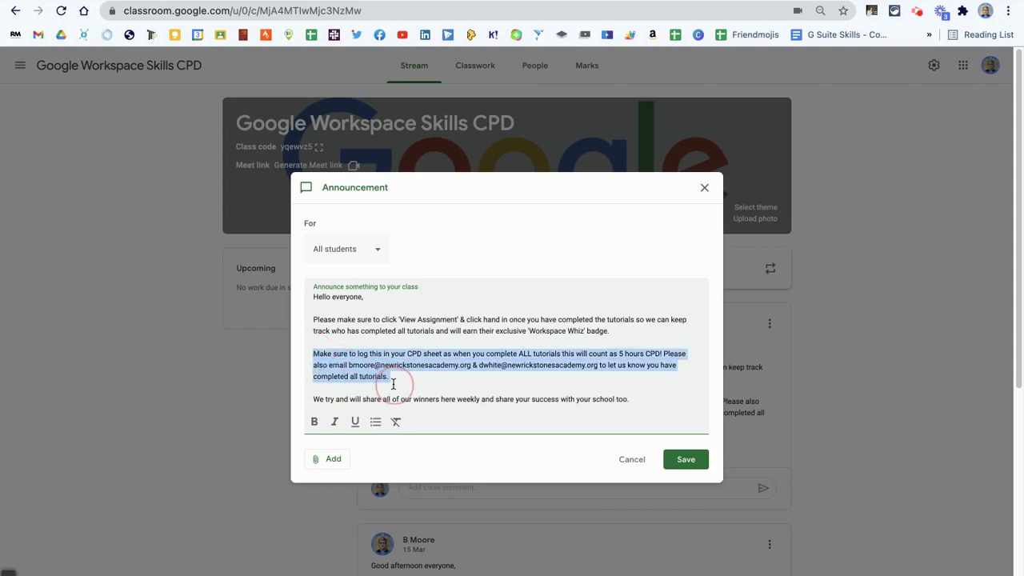
click(377, 420)
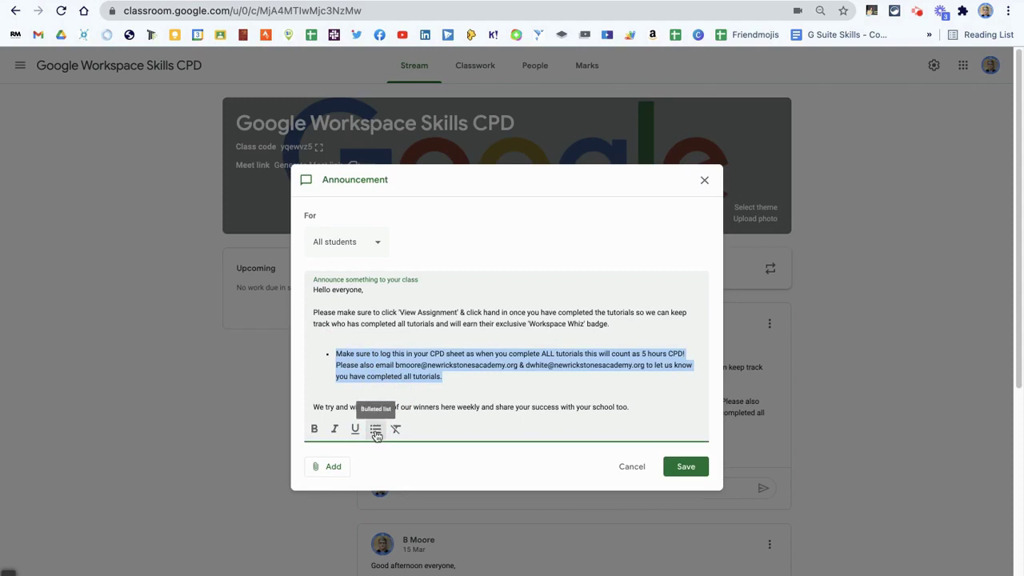
click(450, 383)
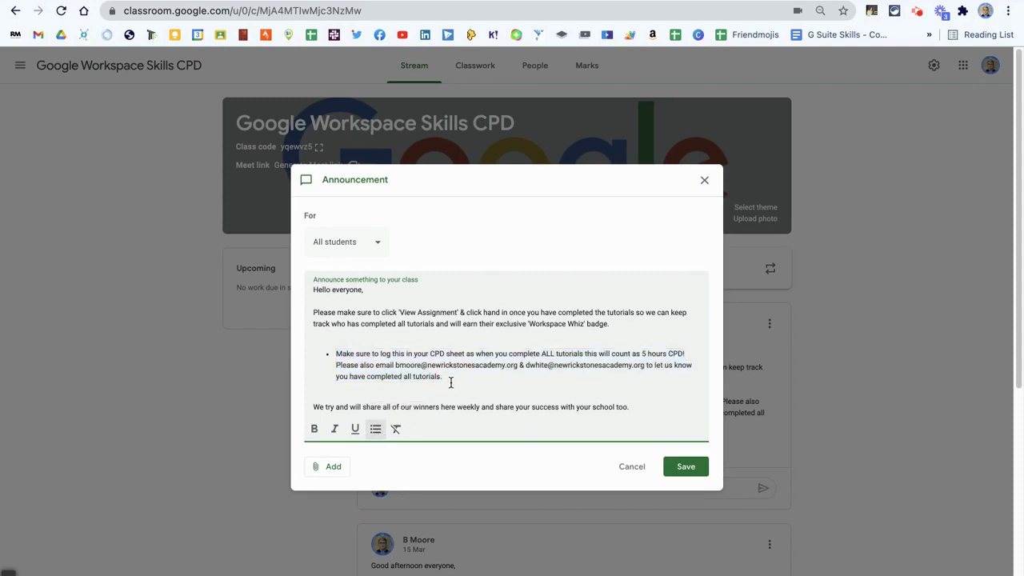
key(Return)
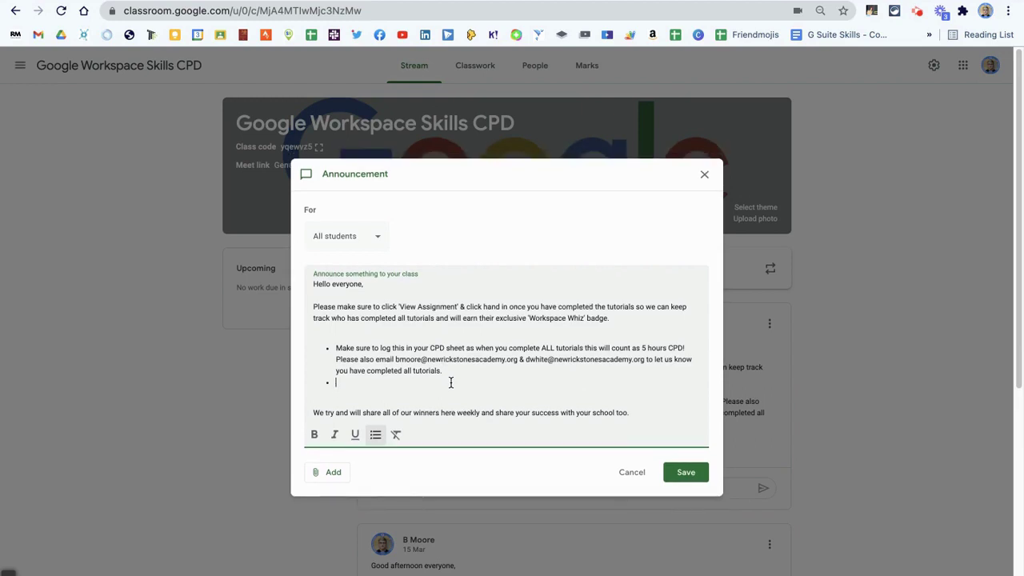
key(BackSpace)
key(BackSpace)
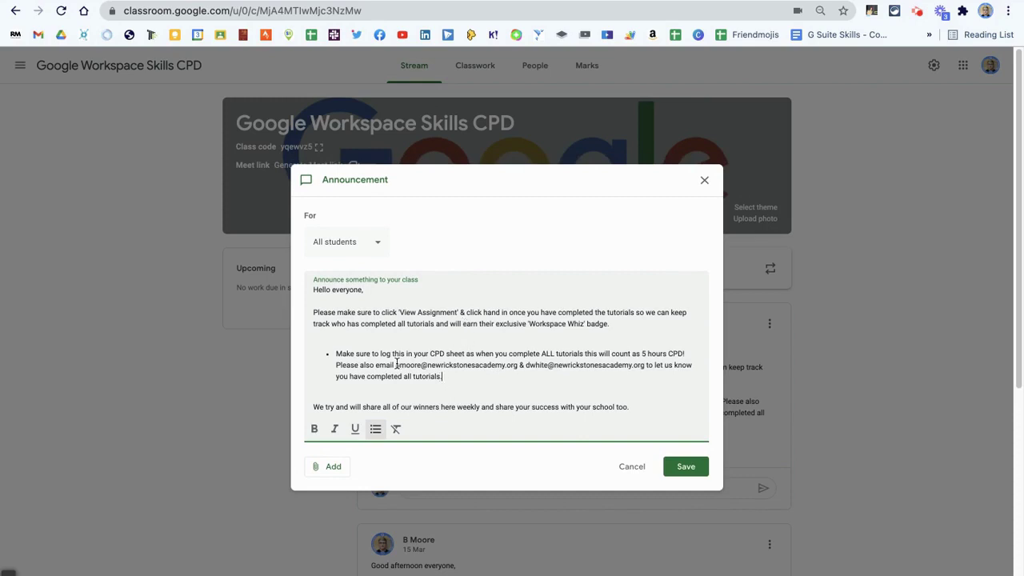
Make both email addresses in the bulleted paragraph bold.
drag(396, 365, 519, 365)
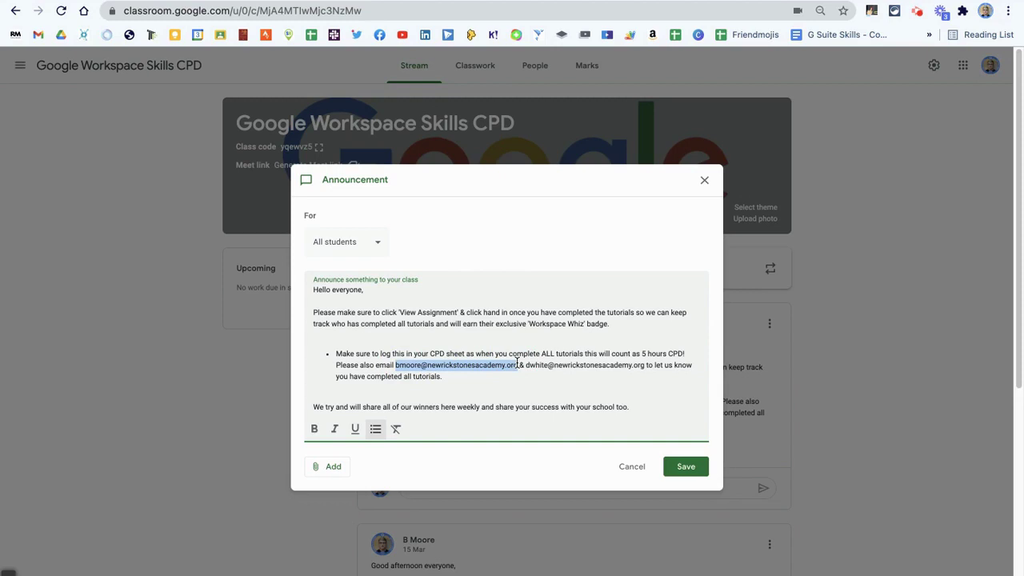
click(312, 431)
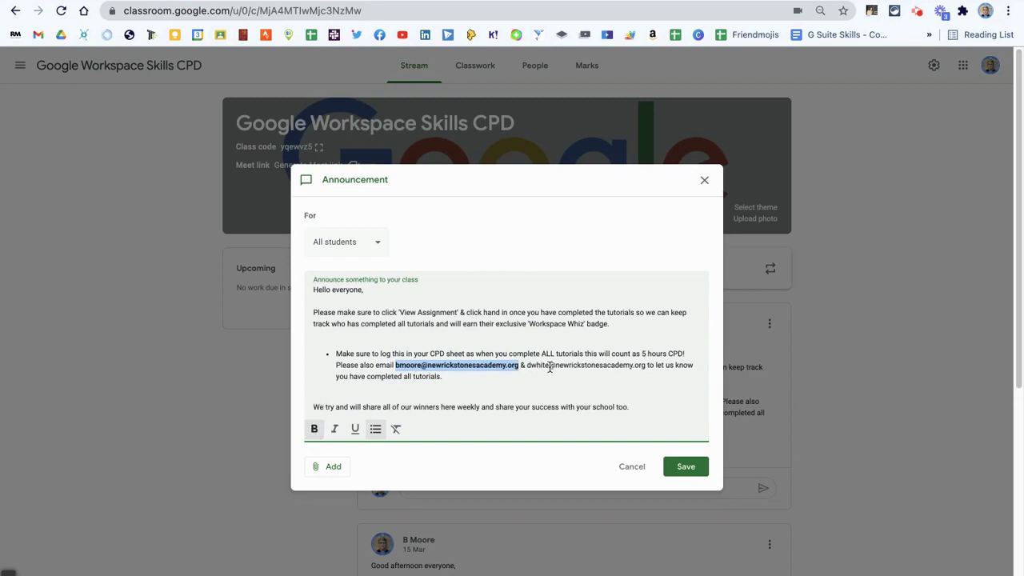
drag(526, 365, 646, 366)
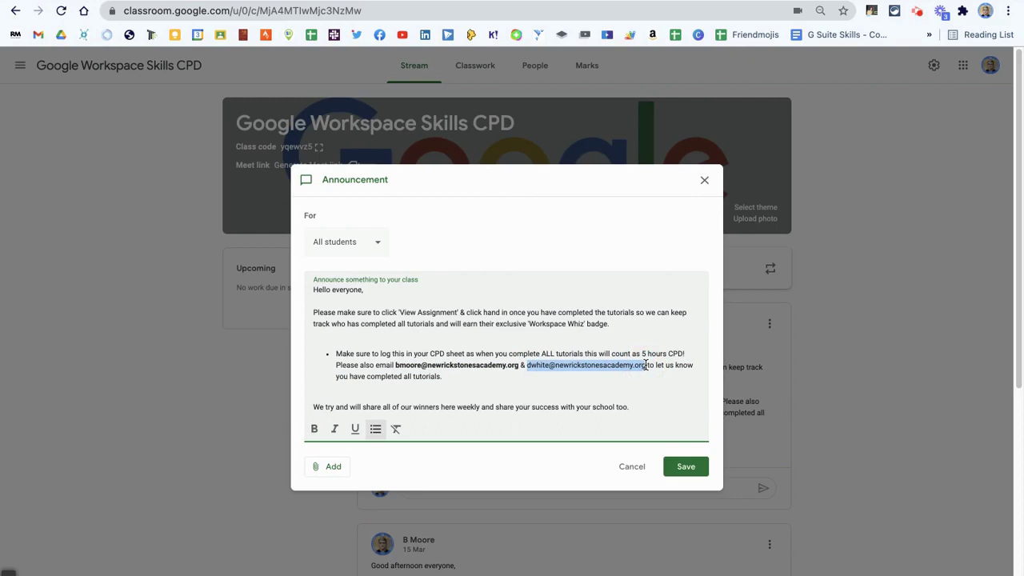
key(ctrl+b)
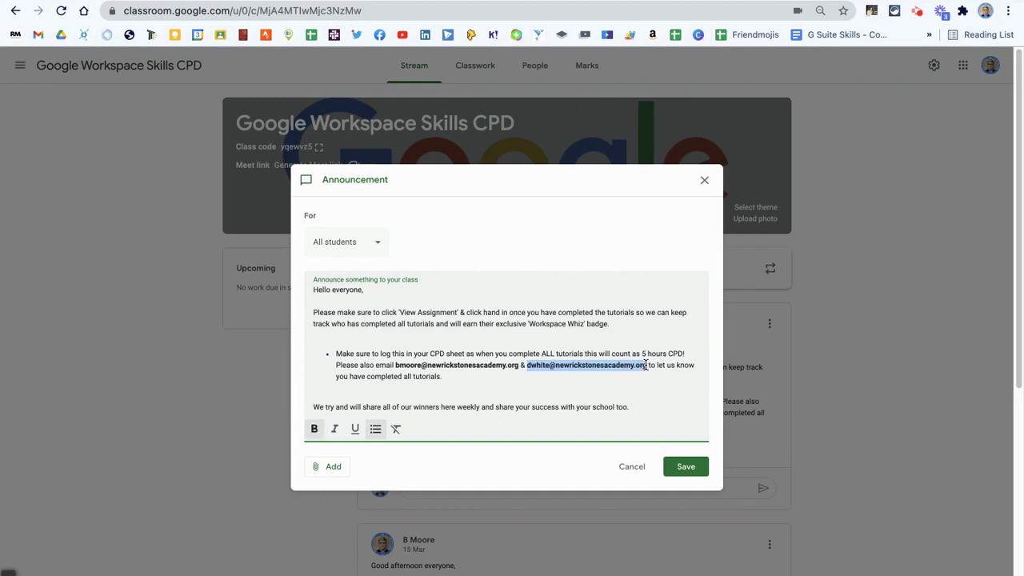
click(613, 376)
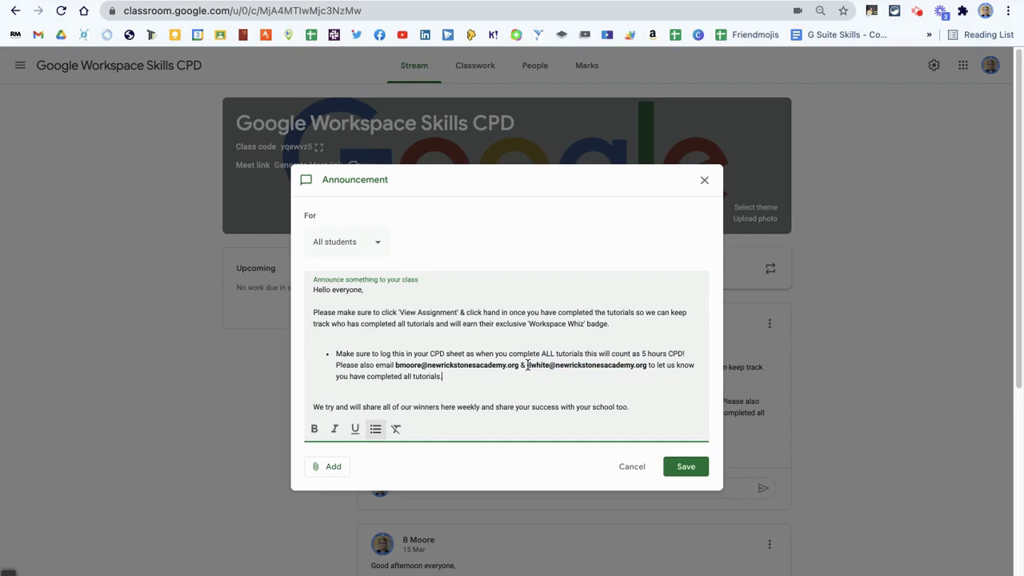
Deselect the text and save the edited announcement.
drag(527, 365, 572, 393)
click(592, 391)
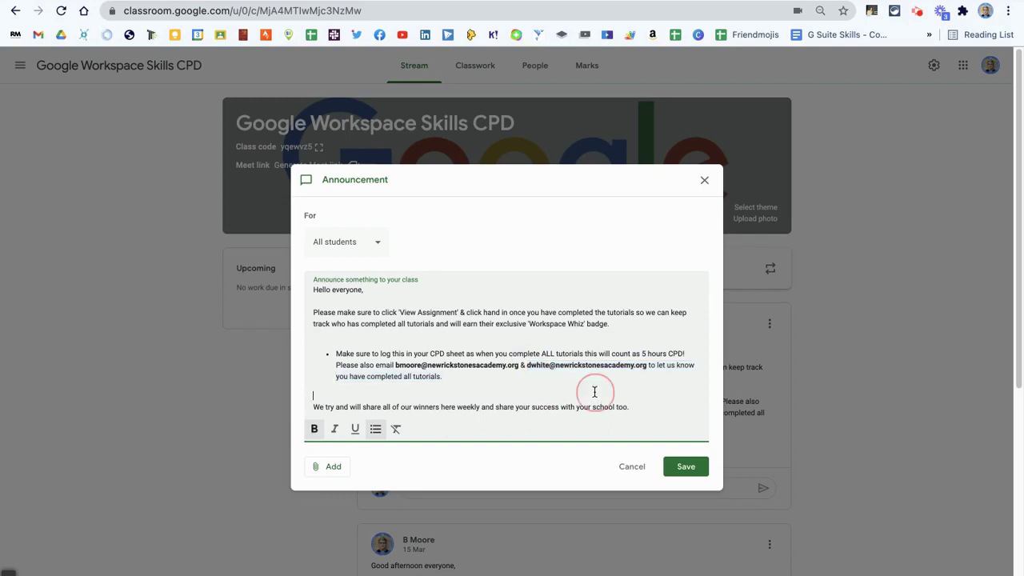
click(685, 470)
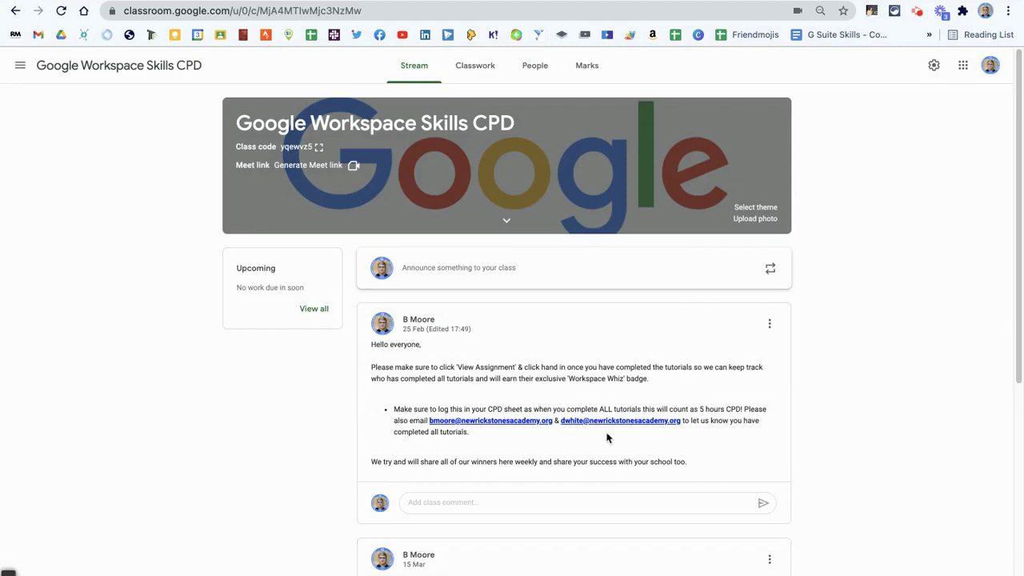
Switch to the class's Classwork page with its assignments and Google Workspace Skills topic.
click(531, 271)
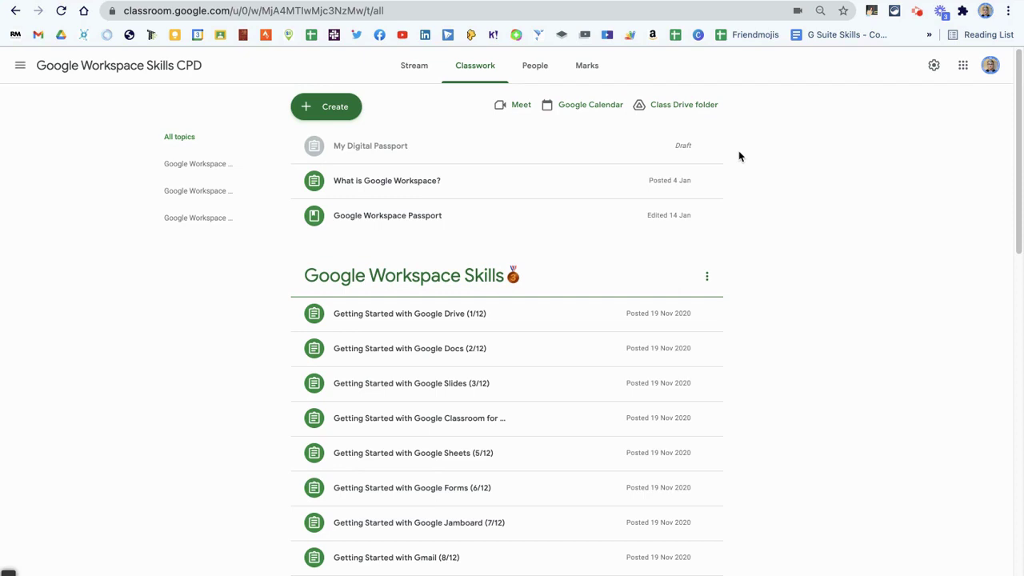
Open the options for the 'What is Google Workspace?' assignment to edit it.
click(710, 184)
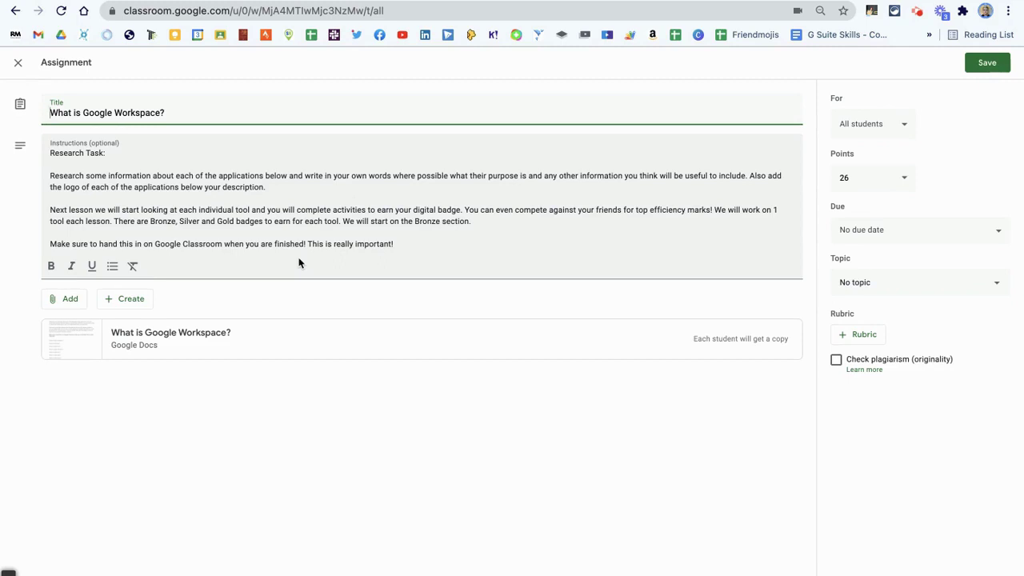
Make the 'Research Task:' heading in the assignment instructions bold and underlined.
drag(113, 152, 54, 152)
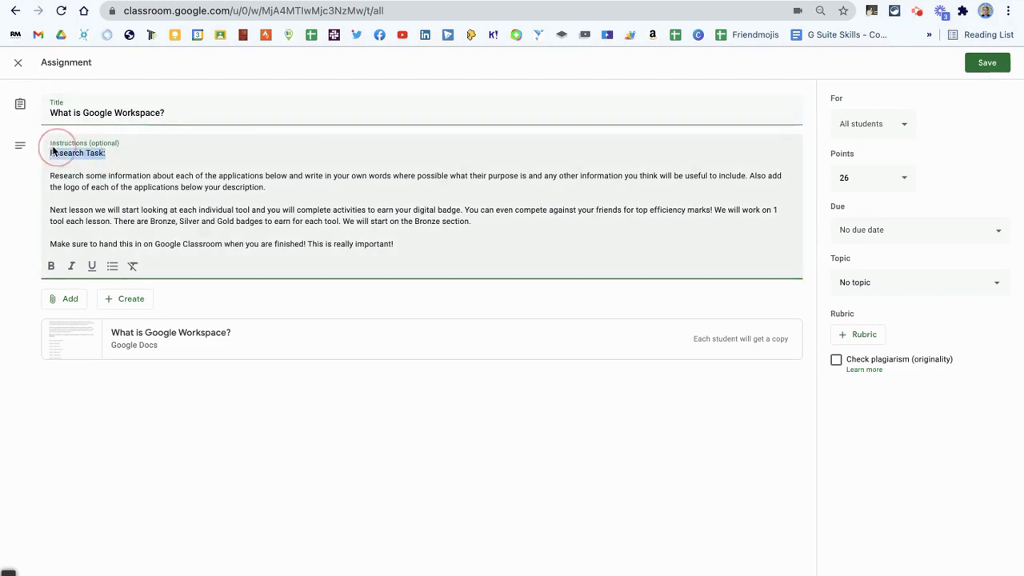
click(50, 268)
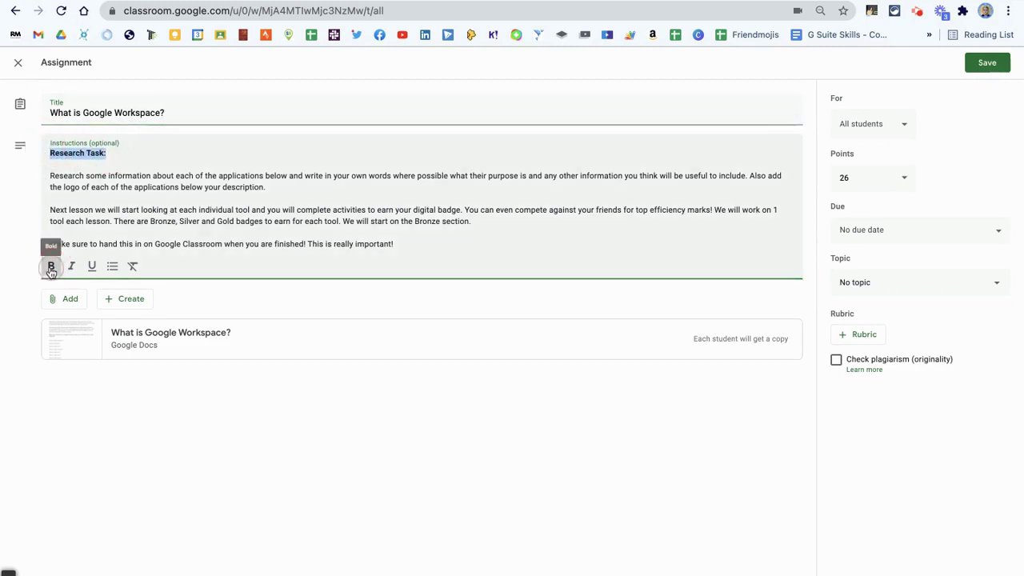
click(93, 270)
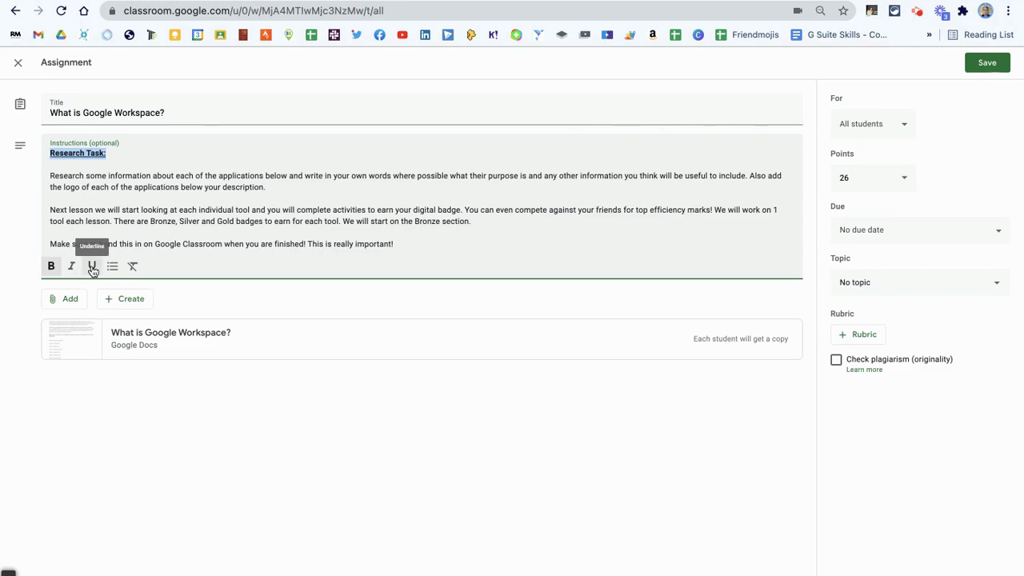
click(120, 154)
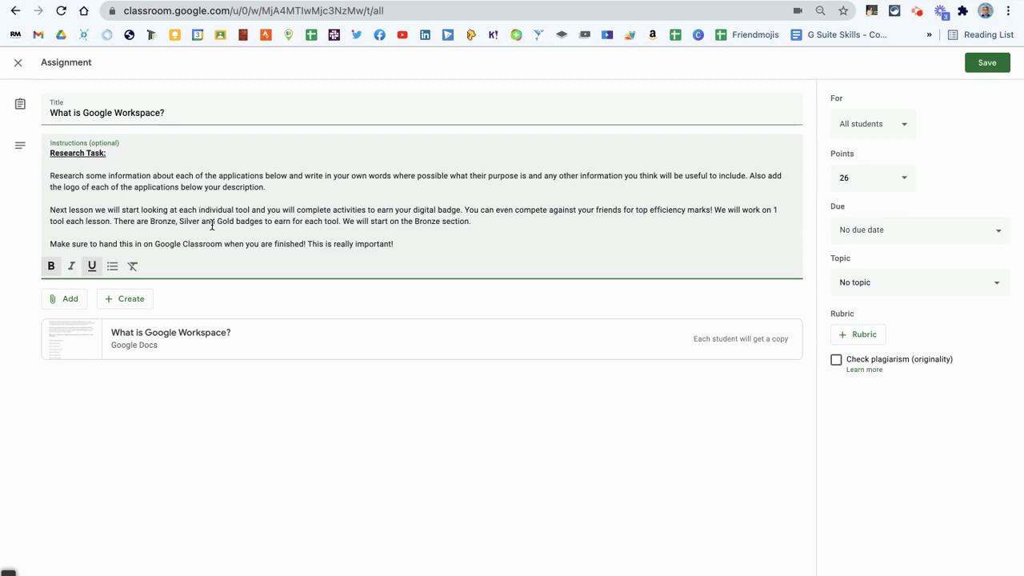
Make the Bronze, Silver and Gold badges sentence italic, bold and underlined.
drag(115, 220, 341, 222)
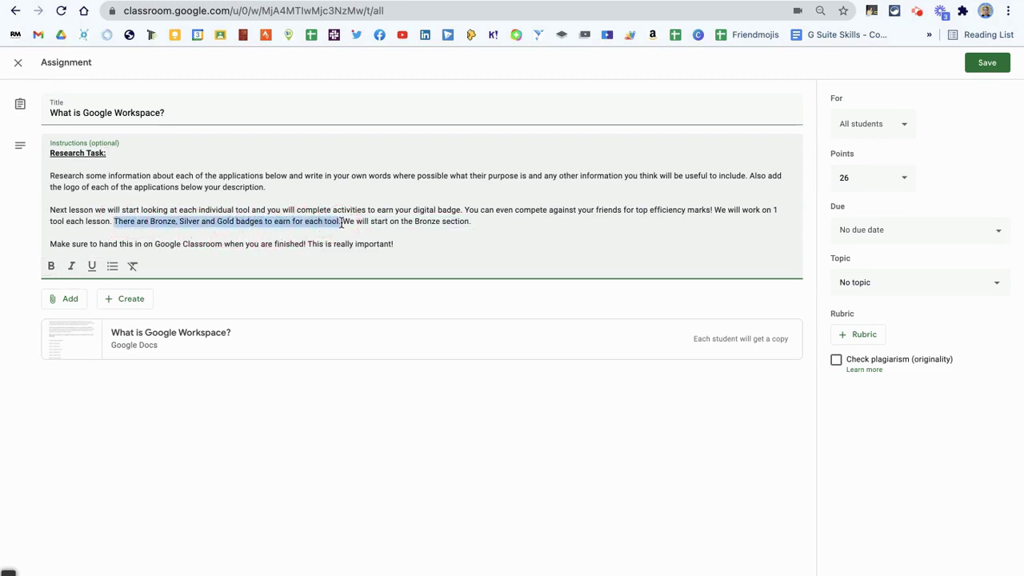
click(71, 268)
click(72, 272)
click(72, 272)
key(ctrl+b)
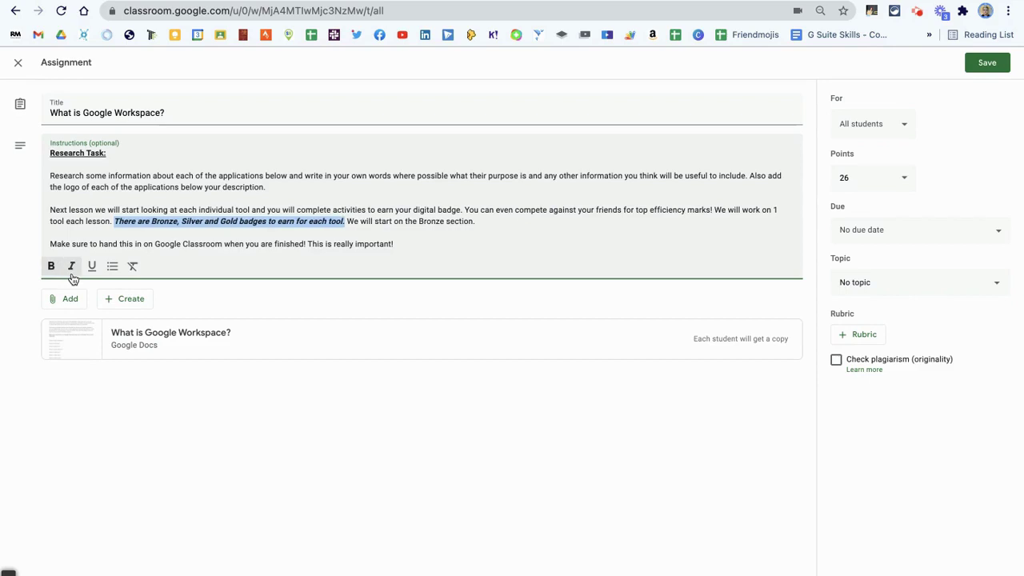
key(ctrl+u)
click(389, 237)
Turn the 'Next lesson' paragraph into a bullet point and save the assignment.
drag(50, 210, 533, 221)
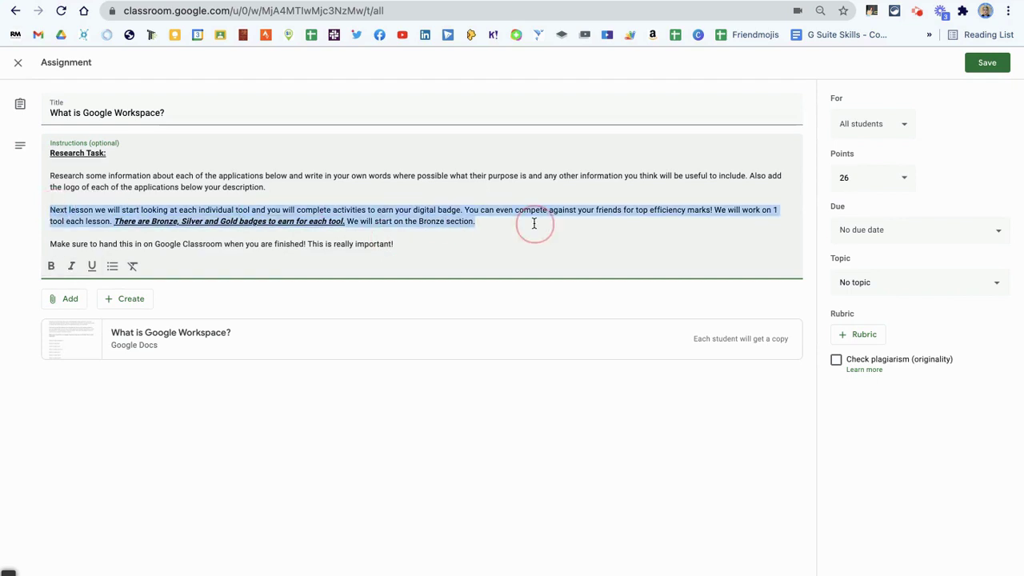
click(112, 266)
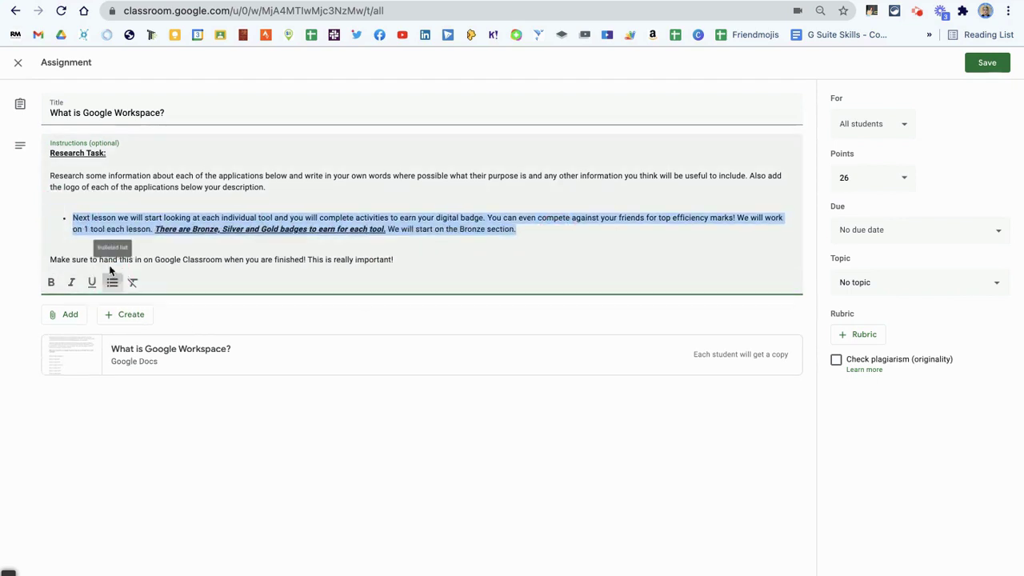
click(986, 64)
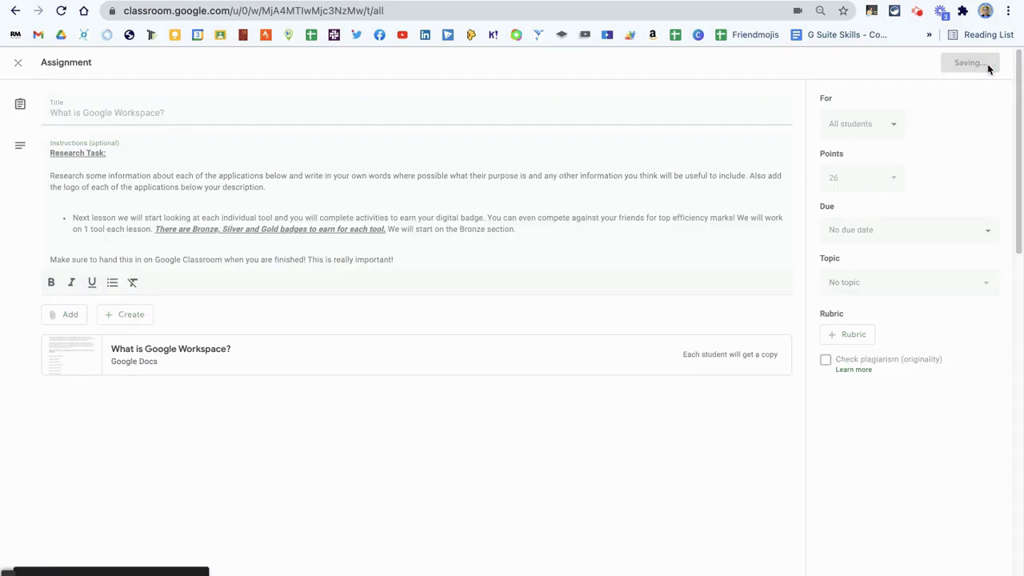
Expand the saved 'What is Google Workspace?' assignment to review its instructions, then collapse it.
click(438, 192)
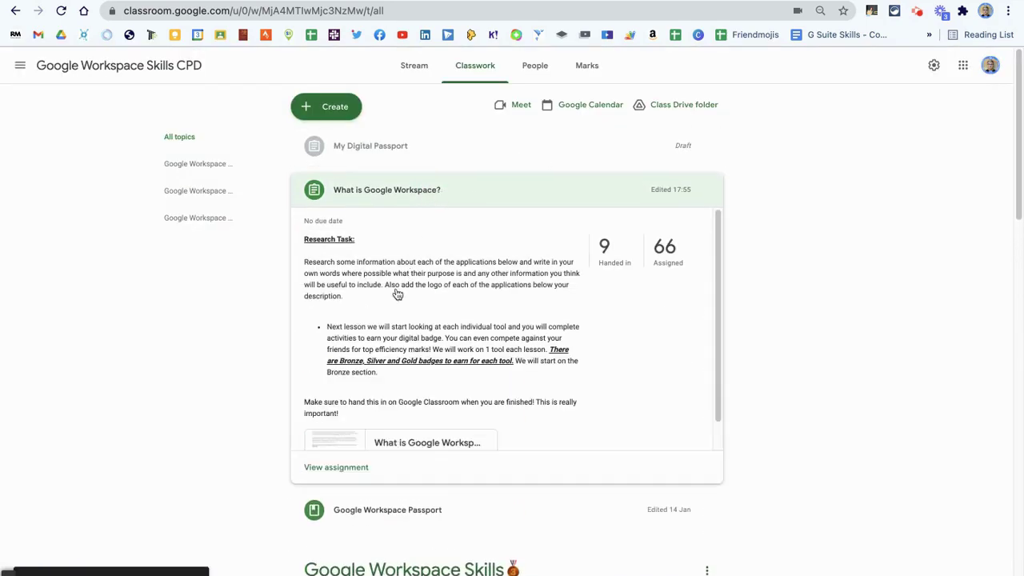
scroll(353, 294, down, 1)
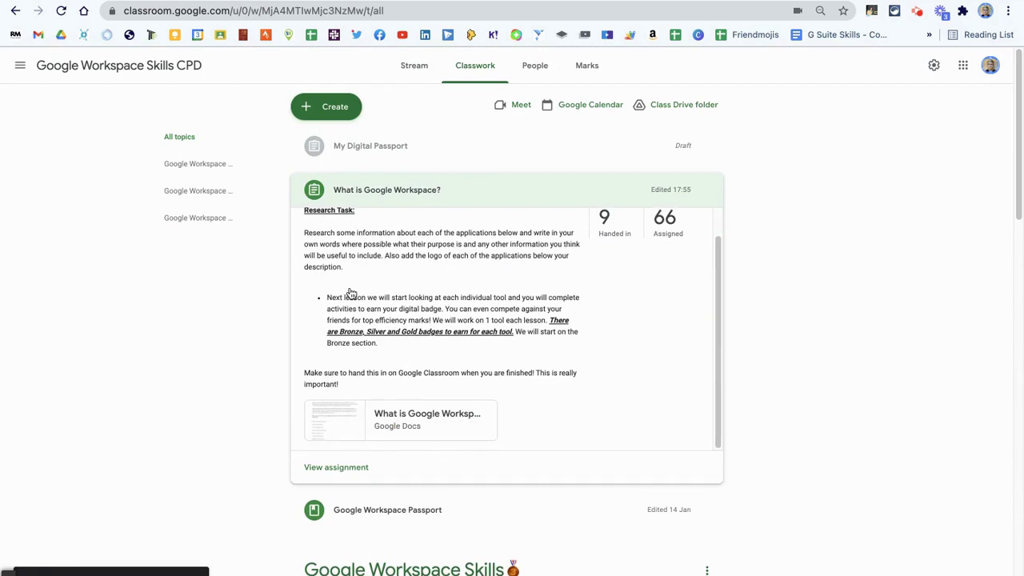
scroll(350, 294, up, 1)
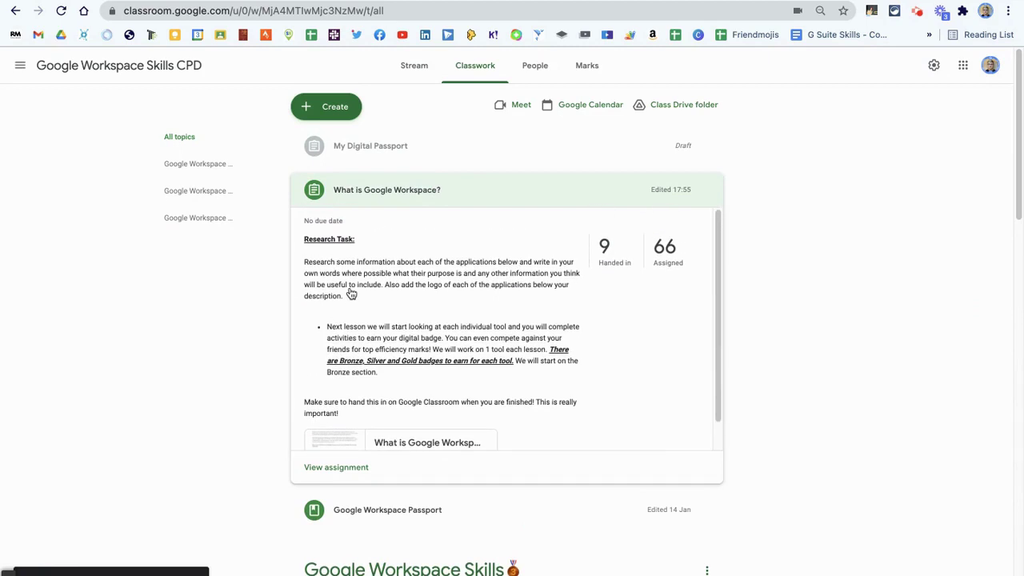
click(365, 188)
click(338, 104)
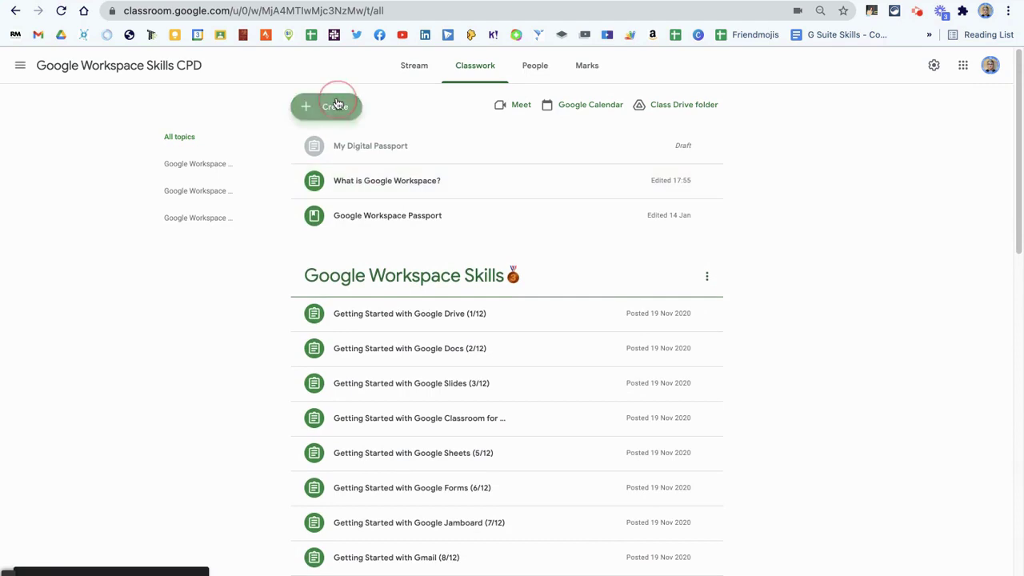